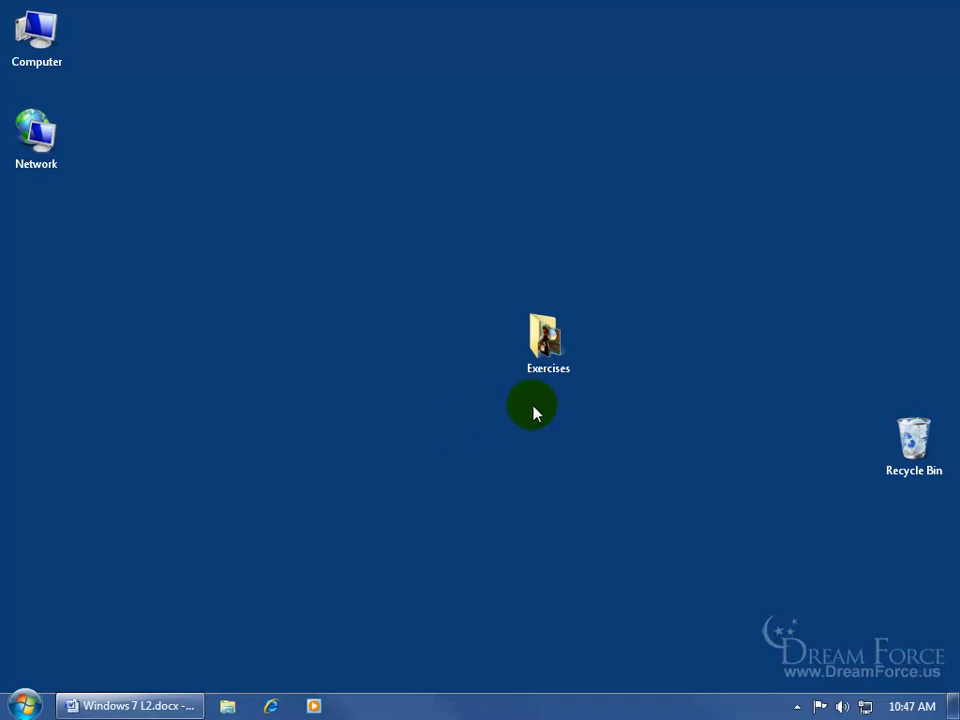
# Step: Go from the Exercises folder through Network to the Network and Sharing Center, maximized
pyautogui.doubleClick(552, 348)
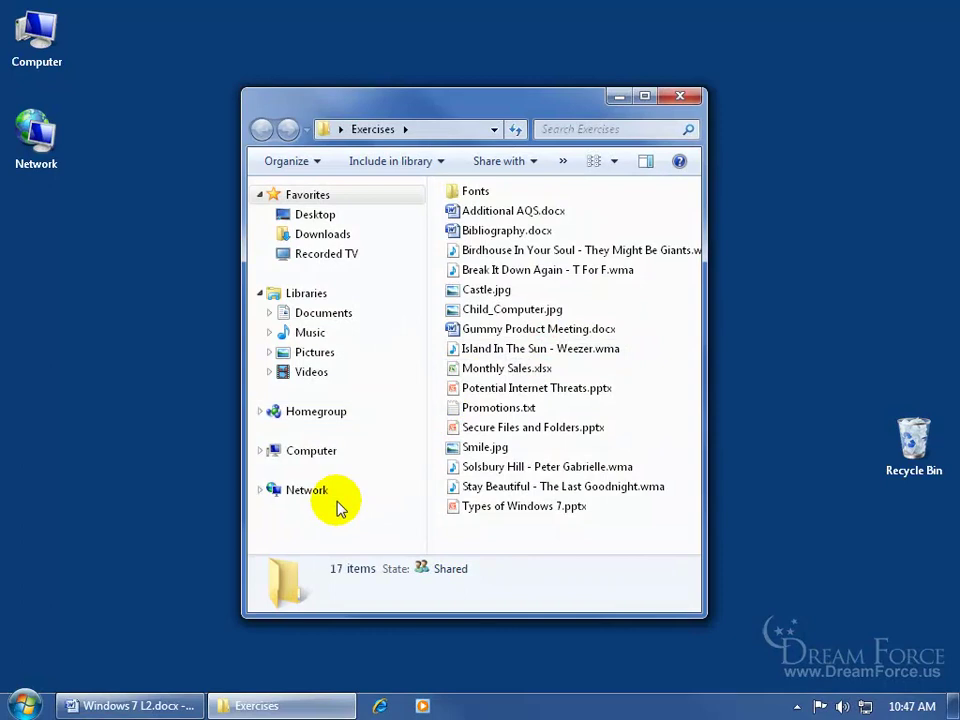
pyautogui.click(310, 495)
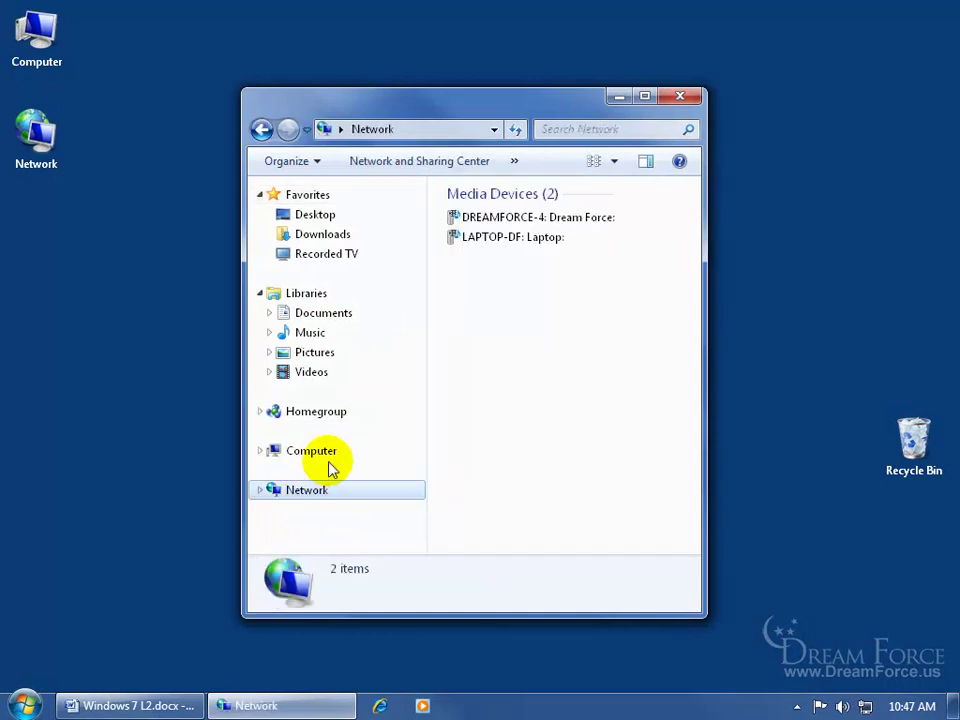
pyautogui.click(404, 166)
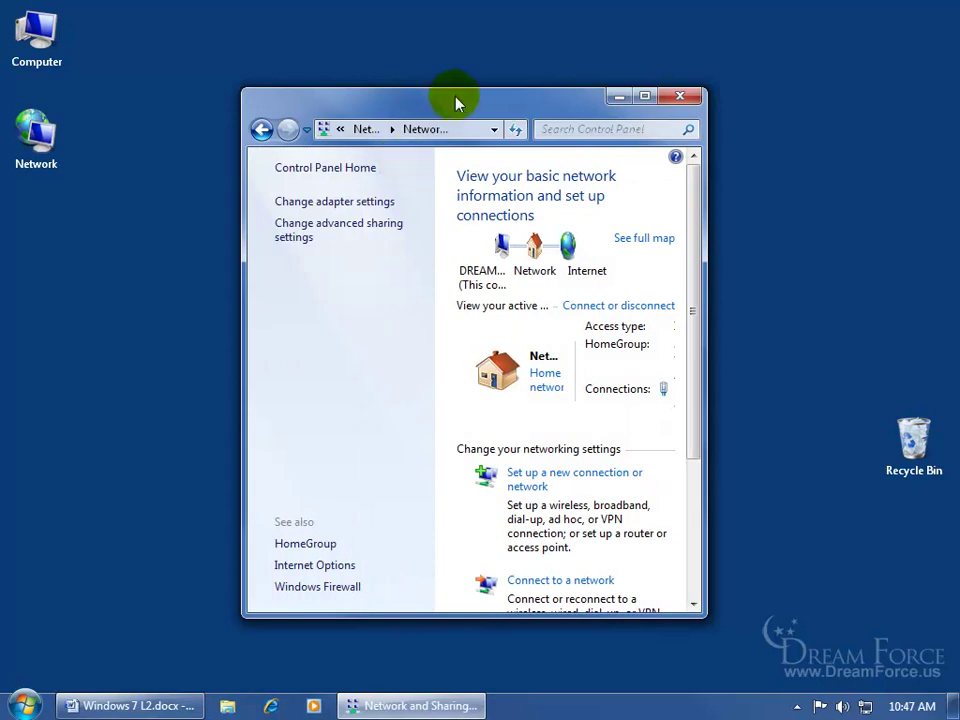
pyautogui.doubleClick(453, 100)
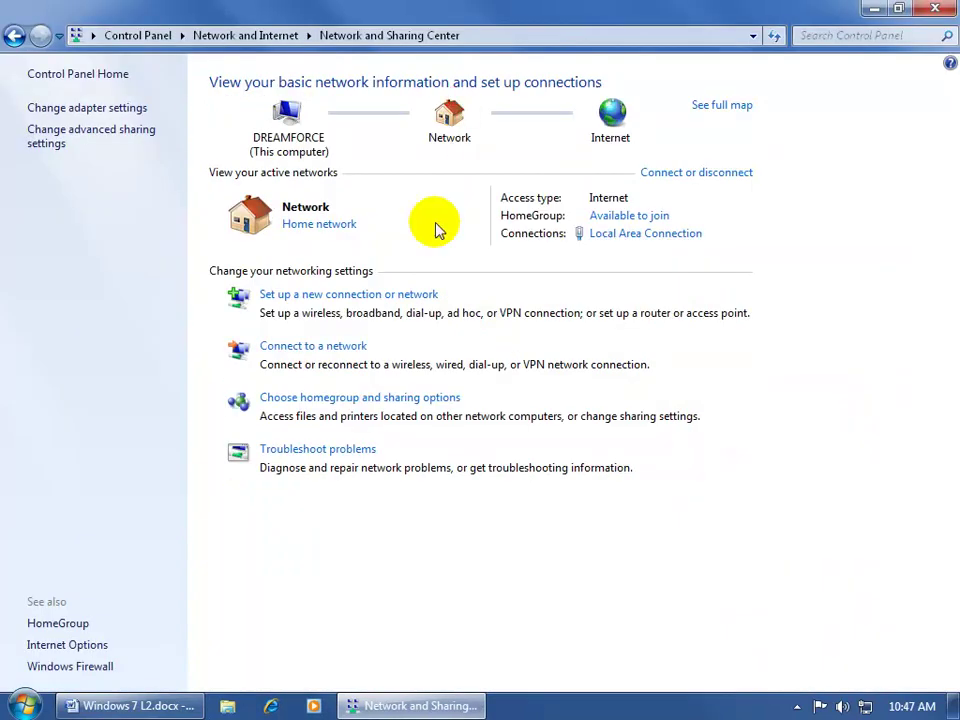
# Step: Open the HomeGroup page showing the homegroup created on LAPTOP-DF is available to join
pyautogui.click(347, 398)
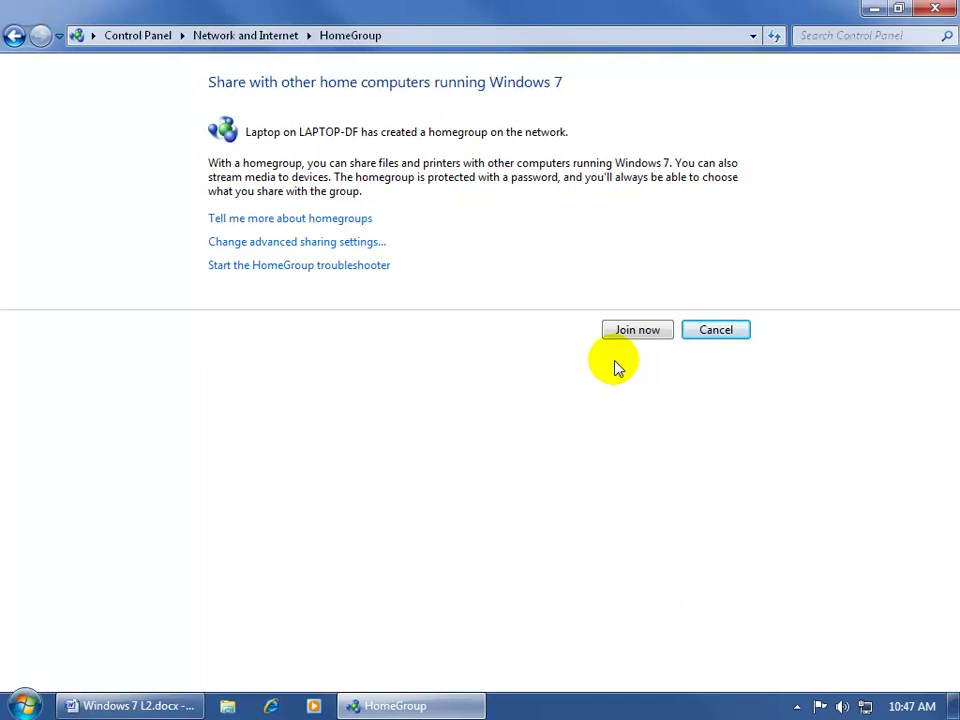
# Step: Join the homegroup with Documents added to the shared libraries, entering the homegroup password
pyautogui.click(636, 330)
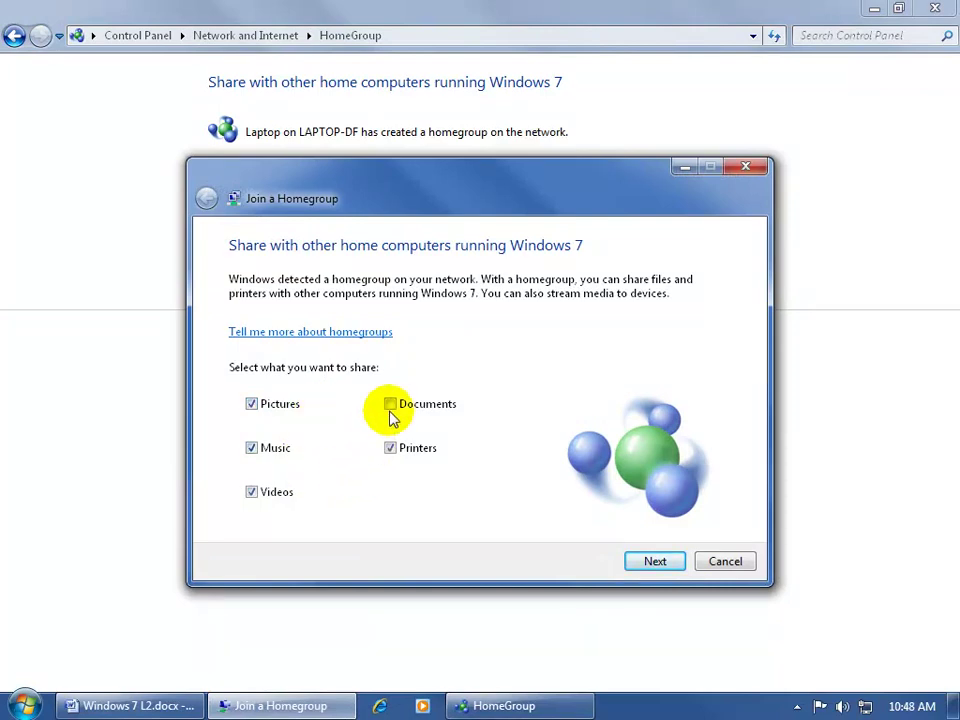
pyautogui.click(390, 408)
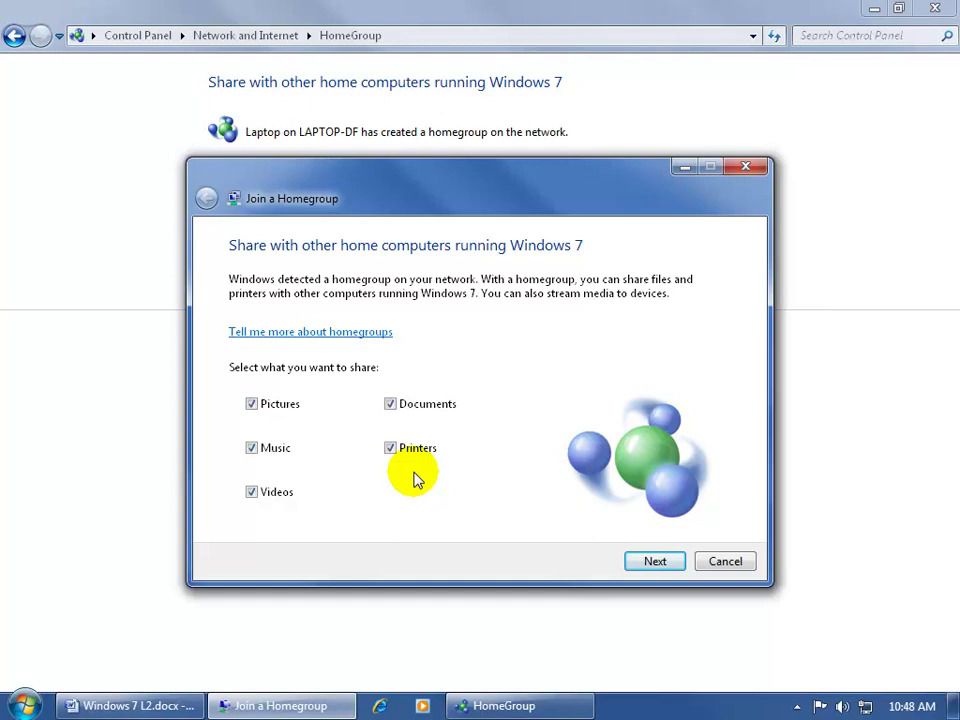
pyautogui.click(652, 560)
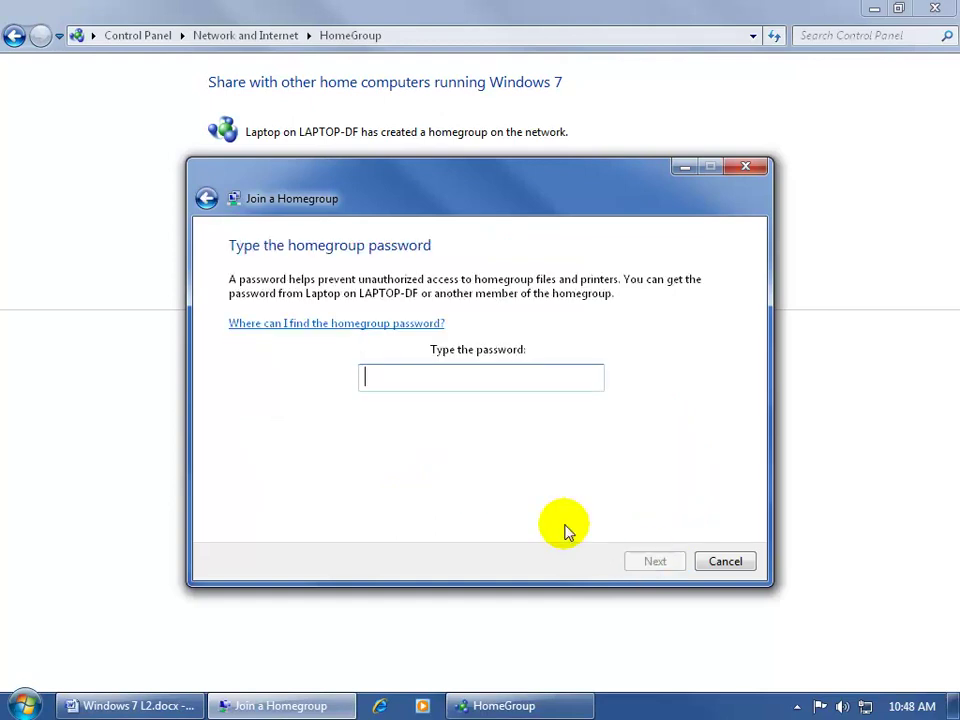
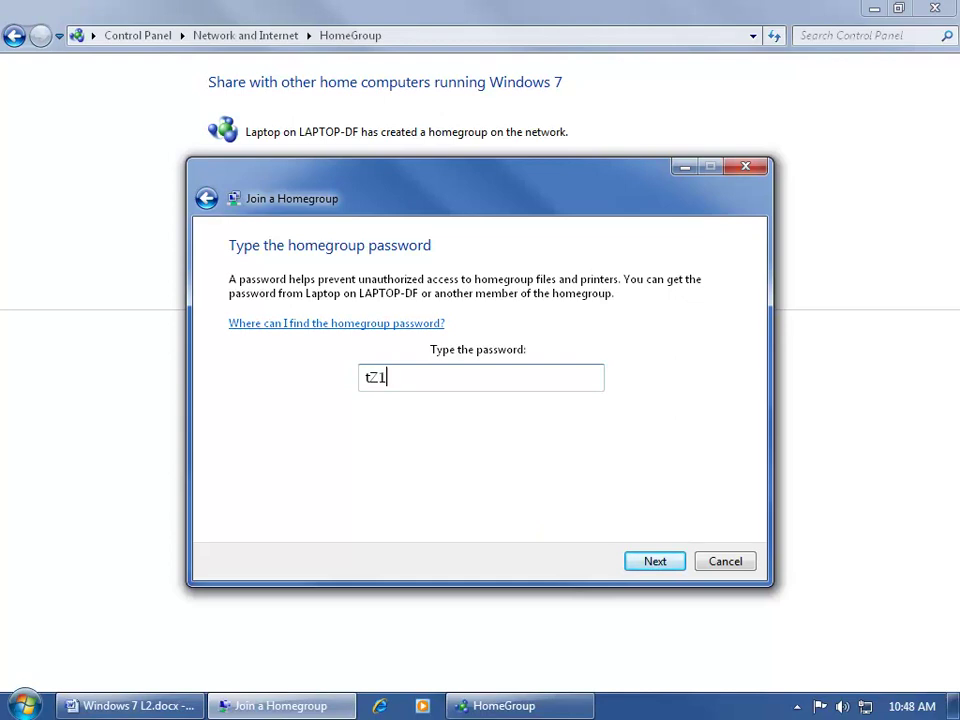
pyautogui.click(650, 566)
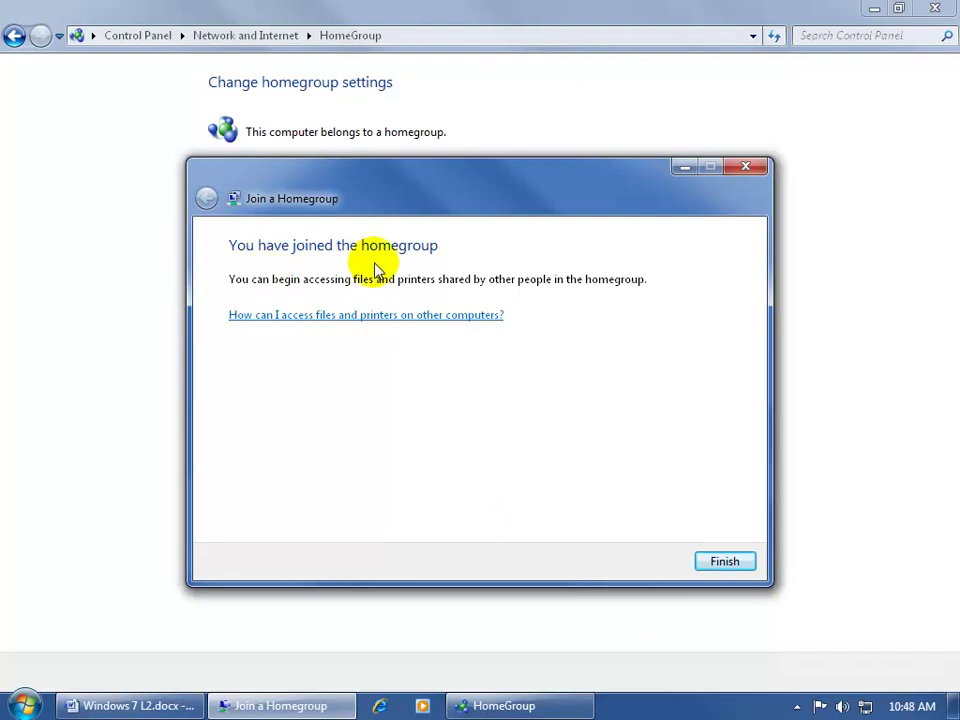
pyautogui.click(703, 558)
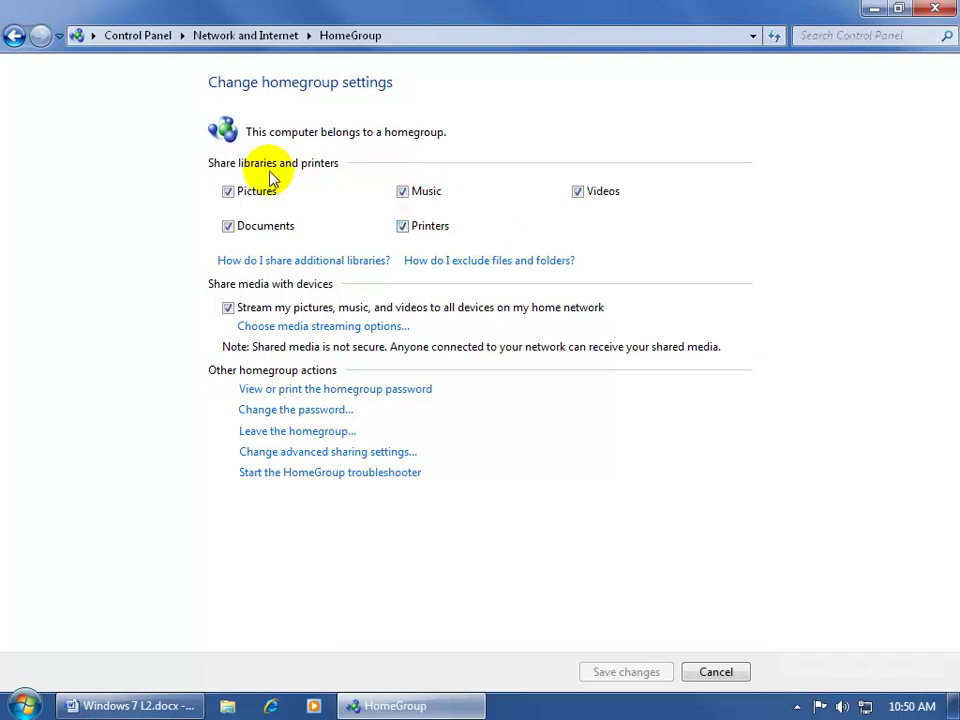
# Step: Stop sharing Printers with the homegroup, save, verify the change, and close the window
pyautogui.click(402, 225)
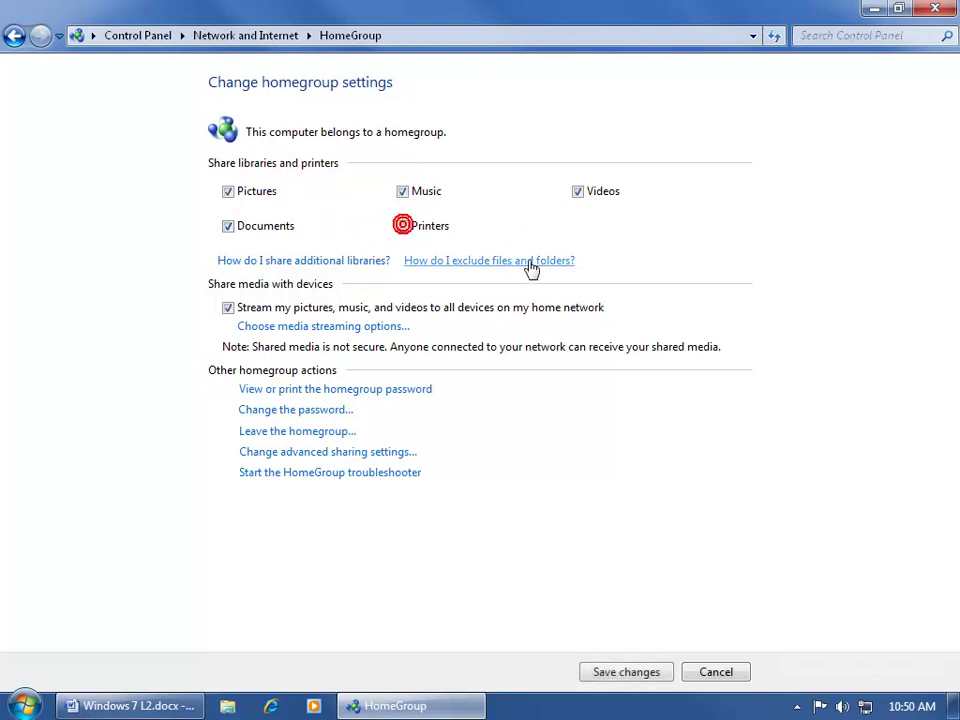
pyautogui.click(634, 676)
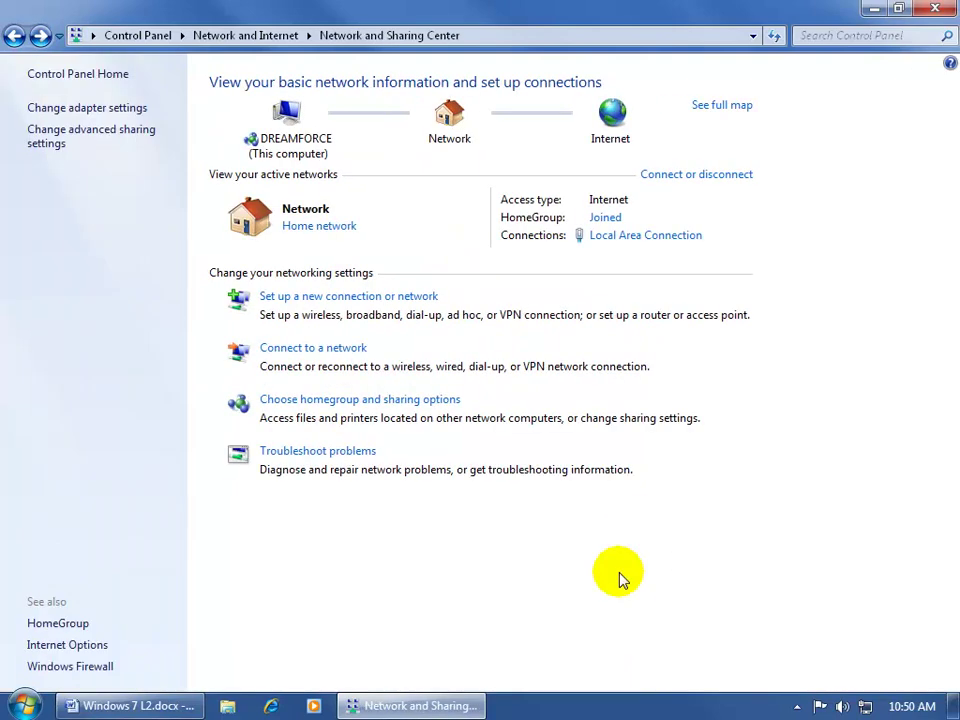
pyautogui.click(385, 400)
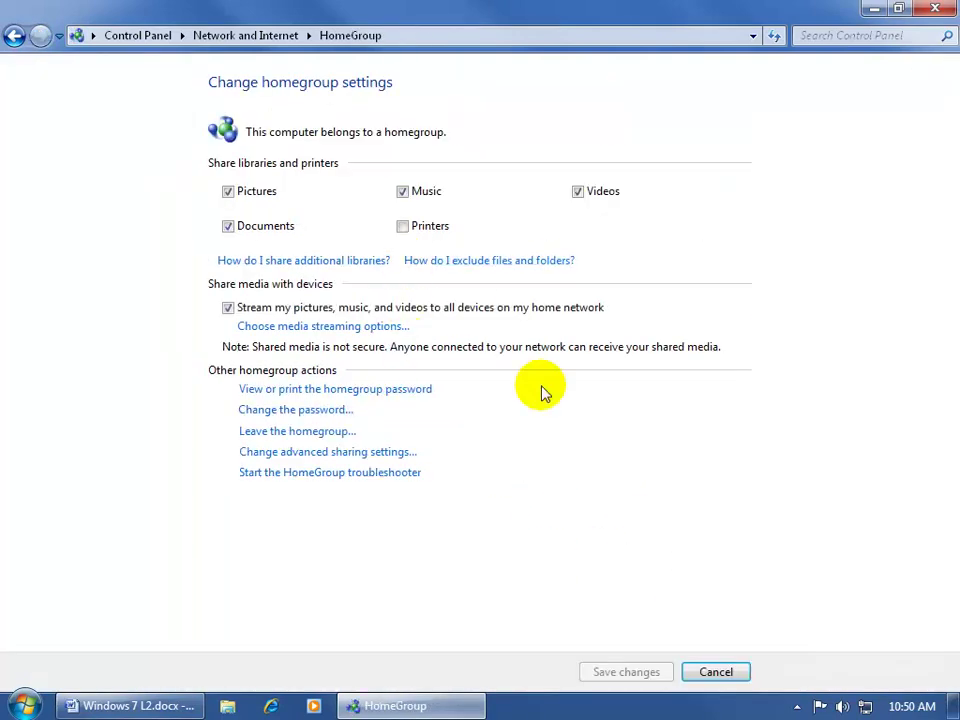
pyautogui.click(932, 9)
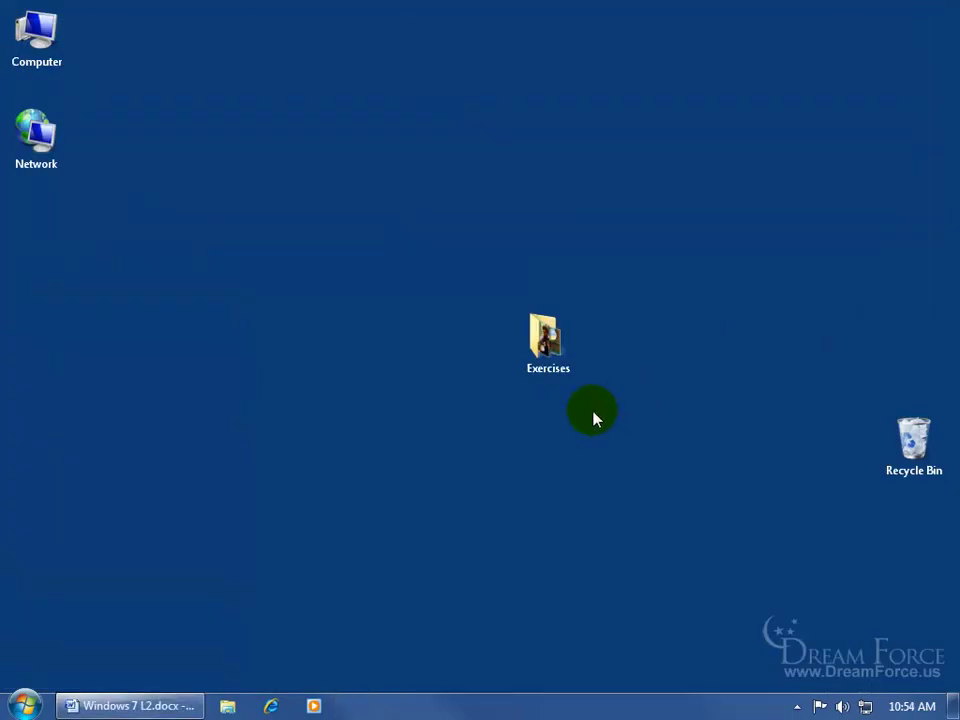
# Step: Open the Exercises folder and expand the Documents and Music libraries in the navigation pane
pyautogui.doubleClick(550, 358)
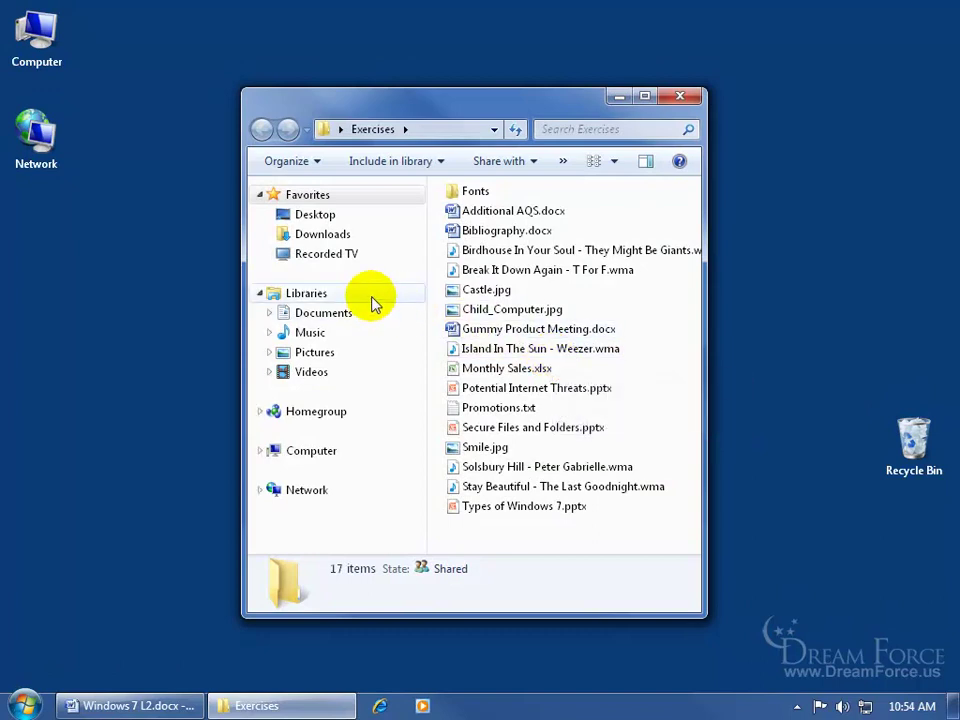
pyautogui.click(270, 313)
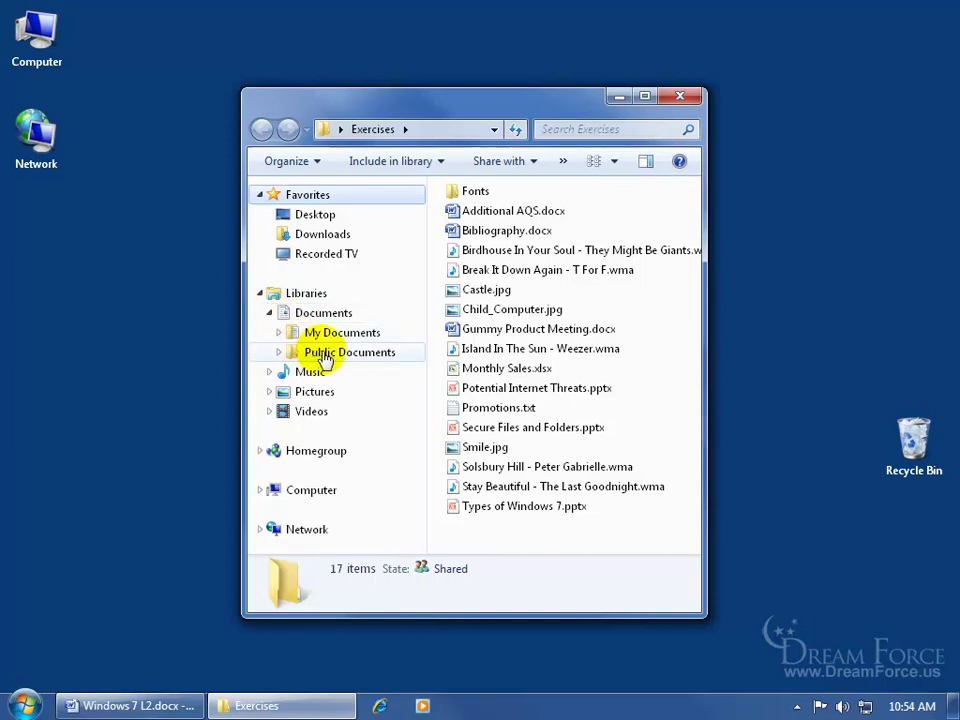
pyautogui.click(269, 372)
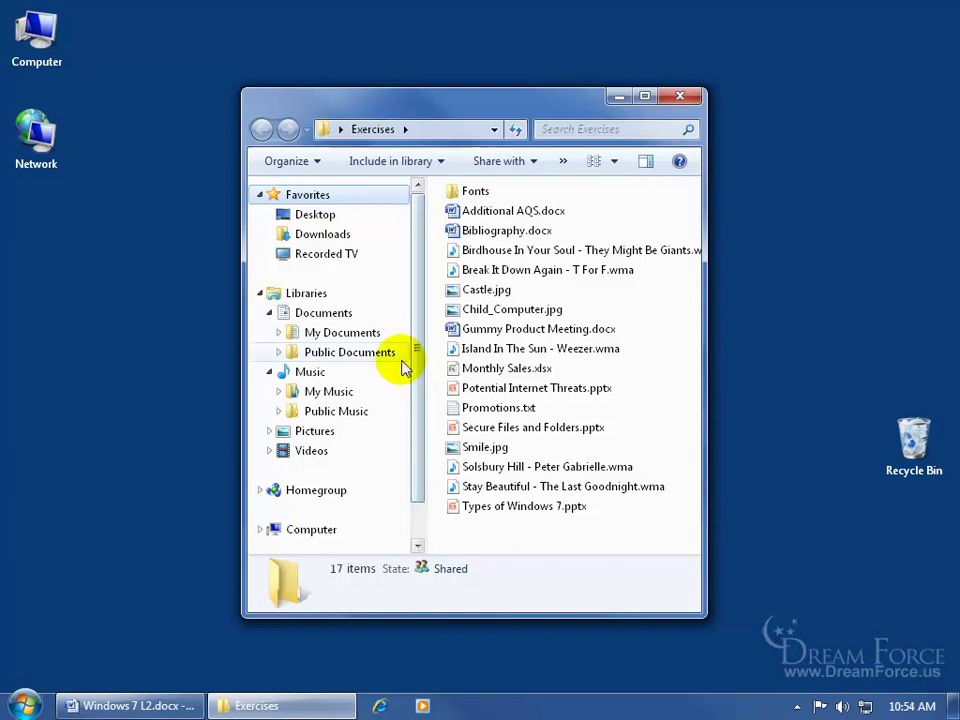
# Step: Browse from Computer through HP (C:) and Users to the Public folder
pyautogui.click(313, 529)
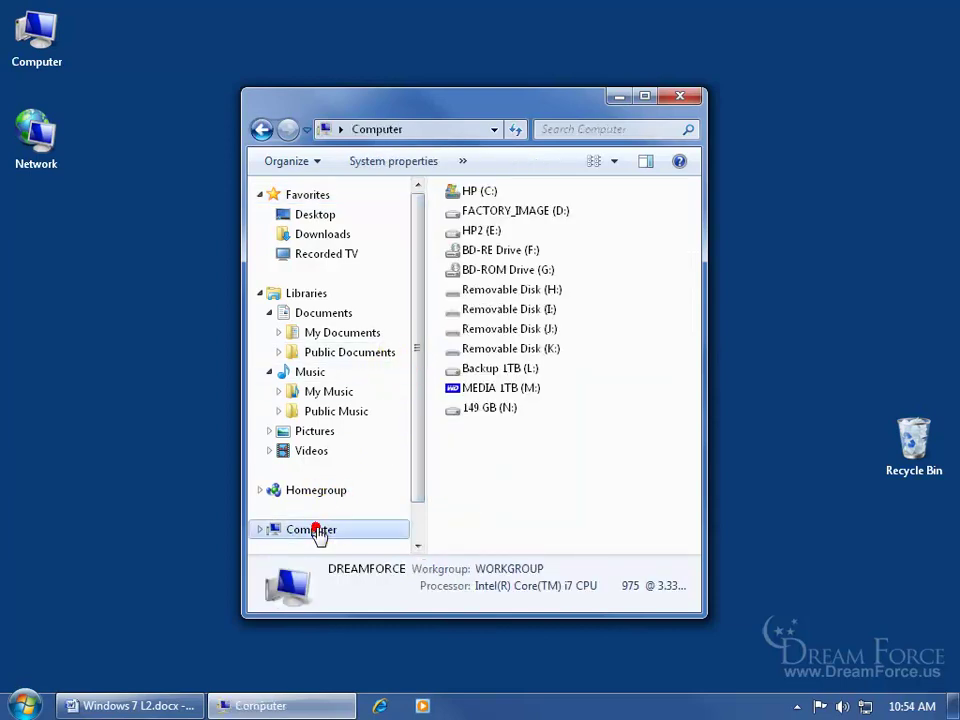
pyautogui.doubleClick(482, 190)
pyautogui.doubleClick(472, 349)
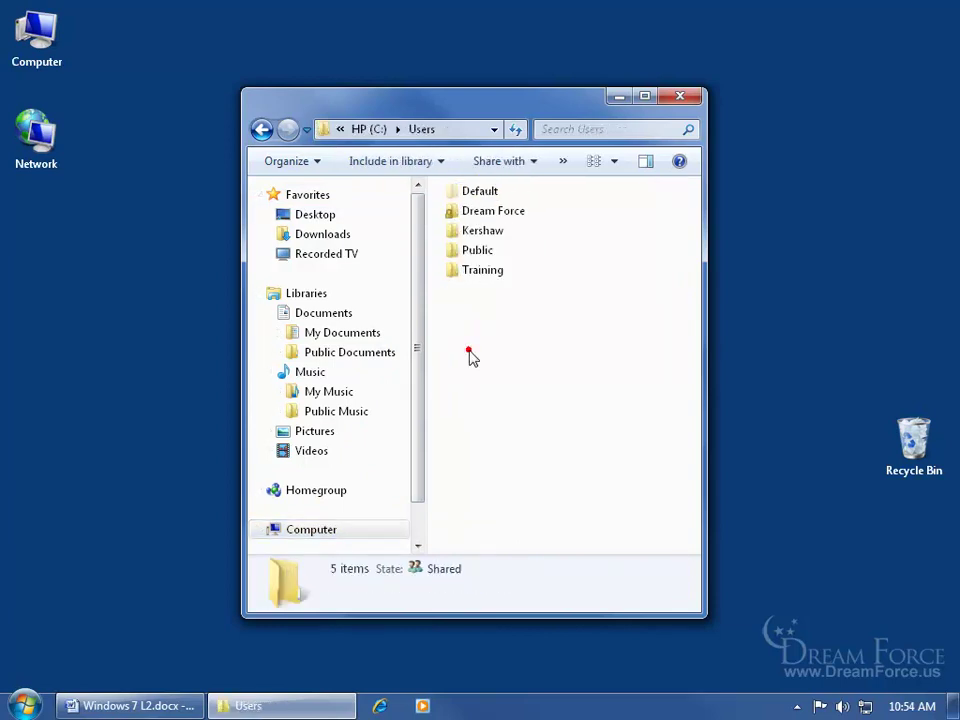
pyautogui.doubleClick(487, 252)
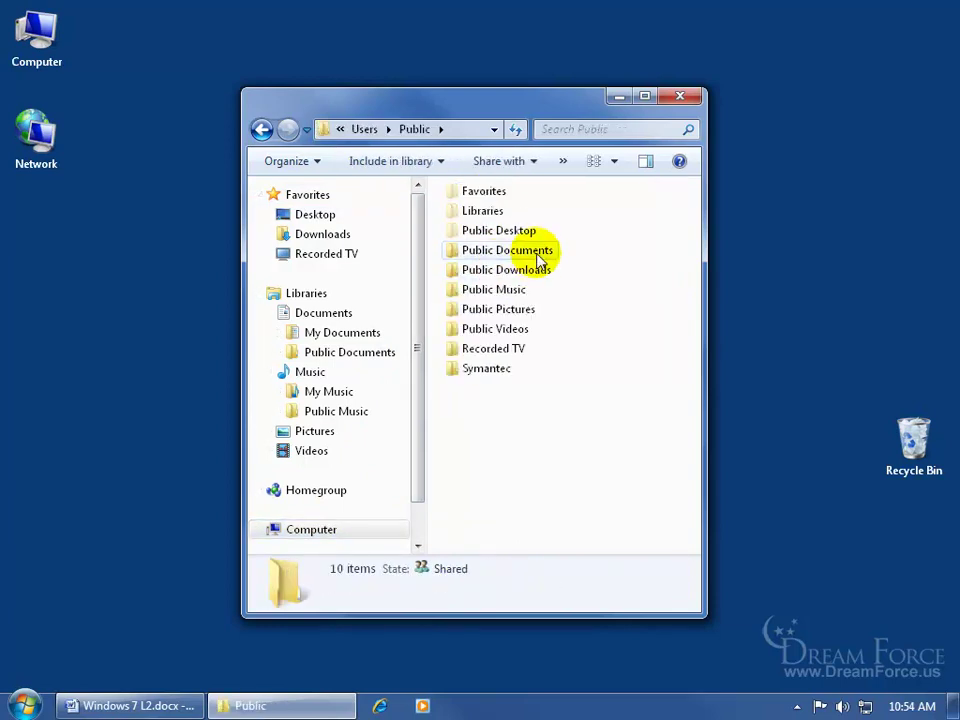
pyautogui.moveTo(540, 258)
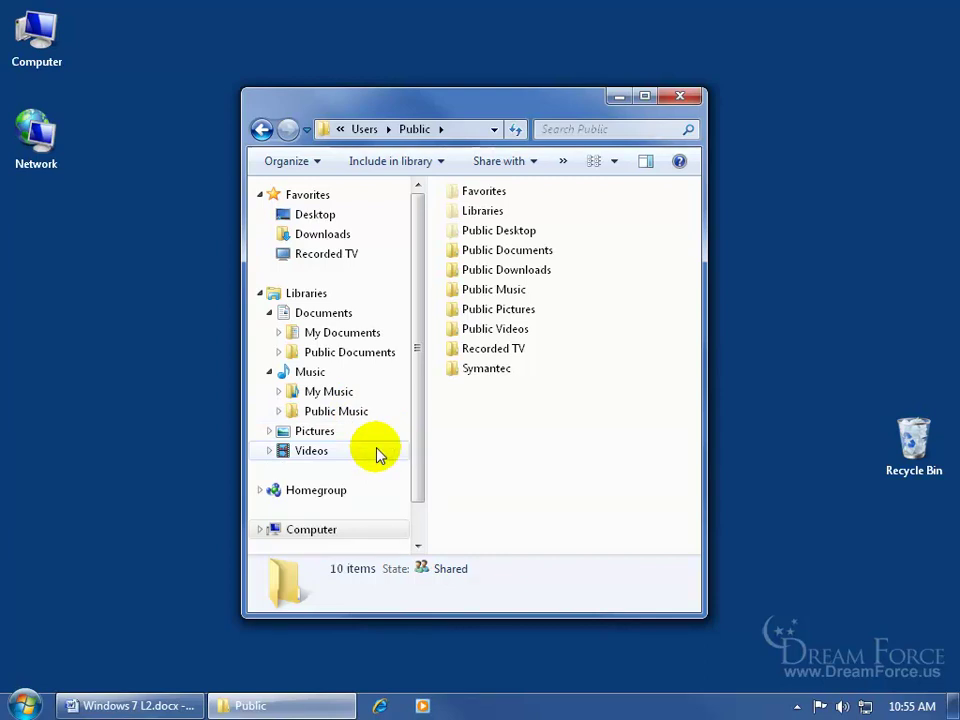
# Step: Expand Homegroup and Network to list Laptop (LAPTOP-DF) and the network computers
pyautogui.click(259, 491)
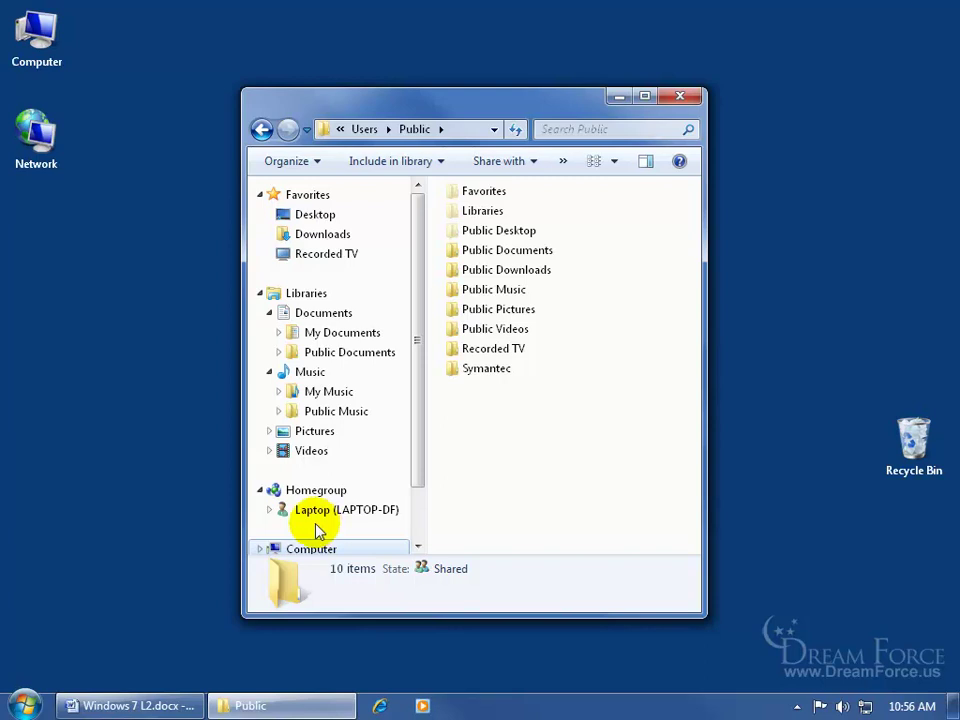
pyautogui.moveTo(420, 476); pyautogui.dragTo(424, 525)
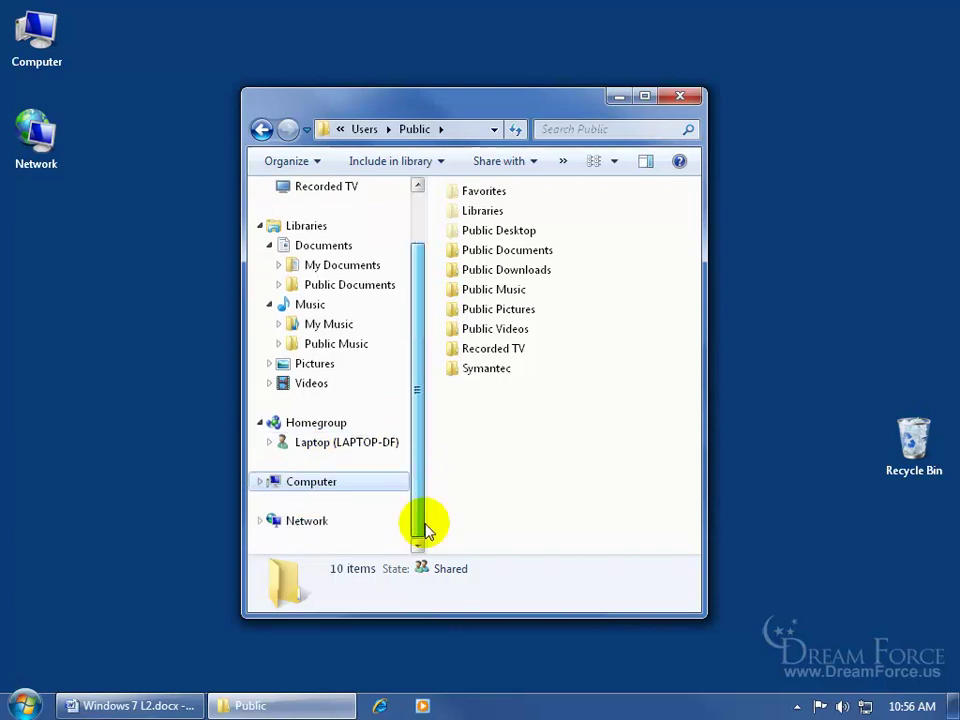
pyautogui.click(264, 522)
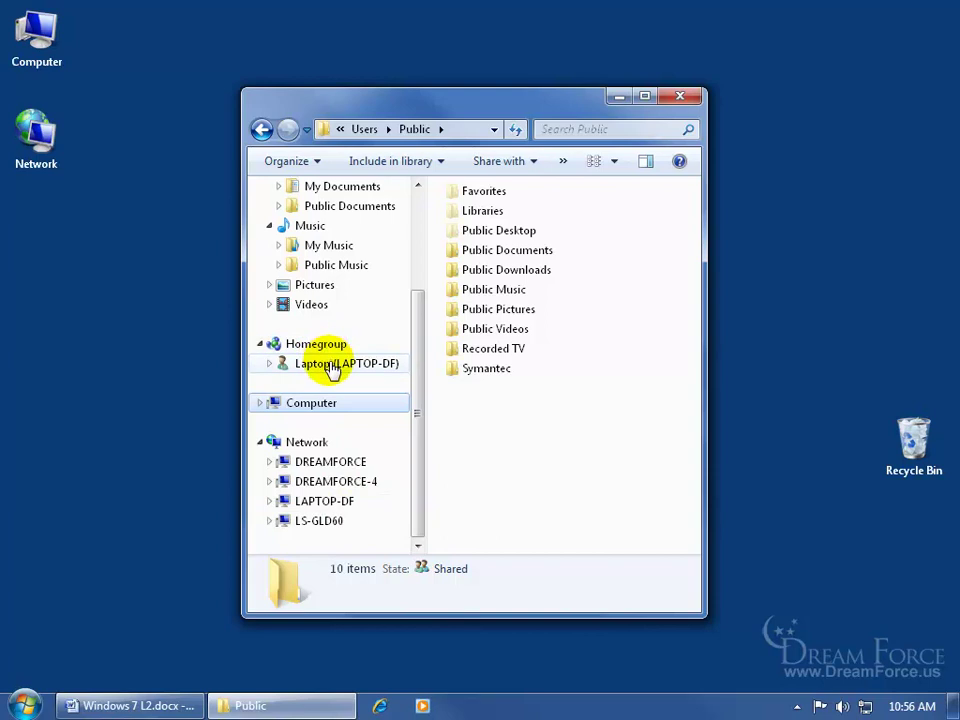
# Step: Expand Laptop (LAPTOP-DF) and its Documents and Music libraries, then open its Public Documents
pyautogui.click(271, 364)
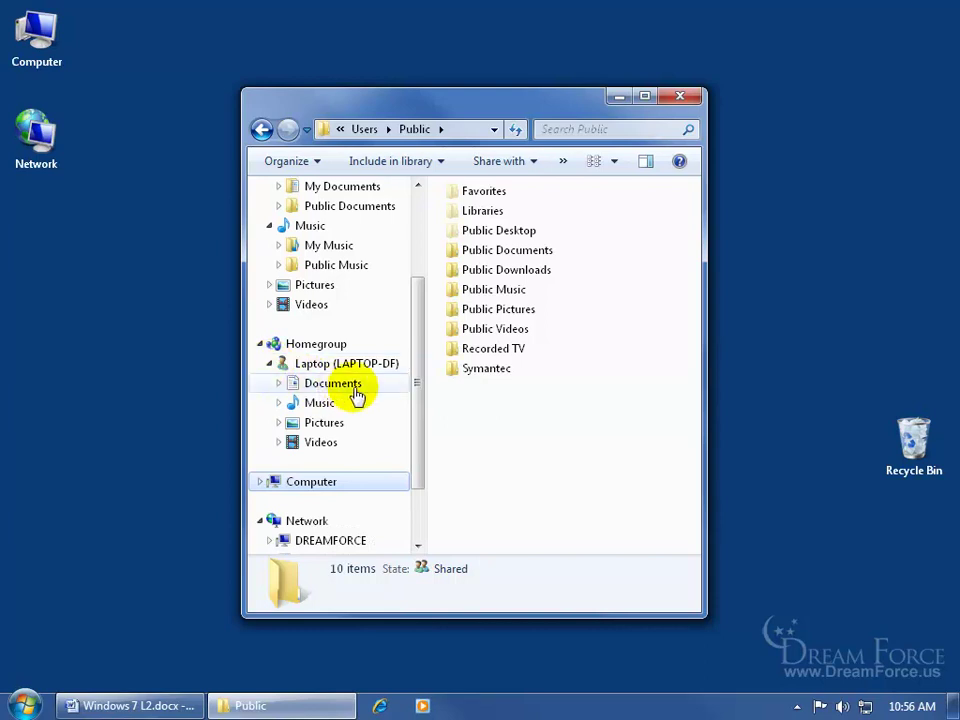
pyautogui.click(279, 383)
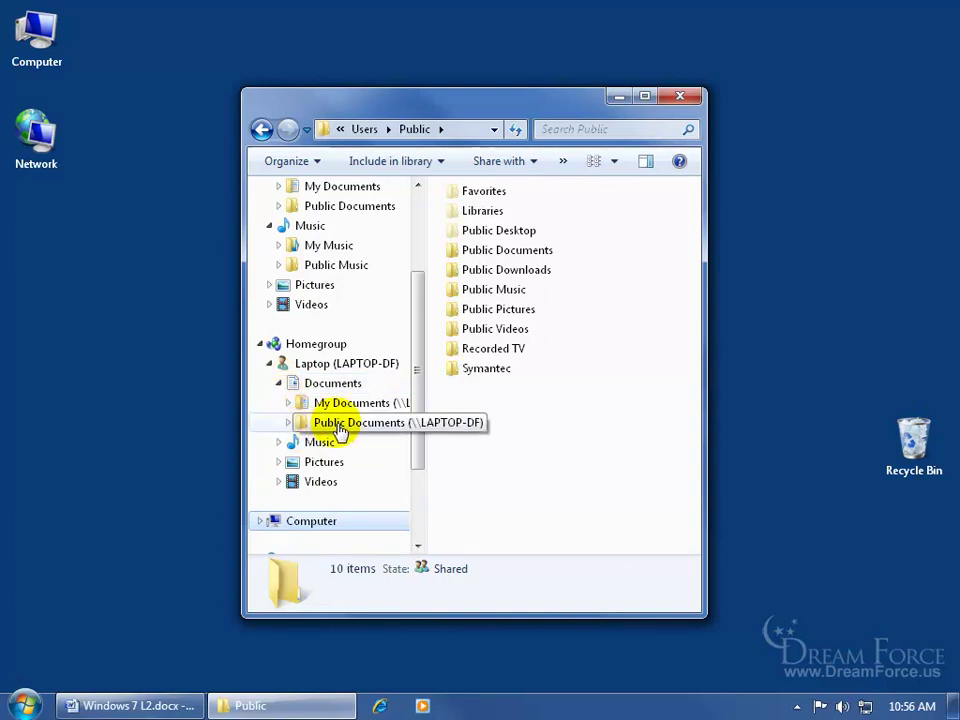
pyautogui.click(280, 442)
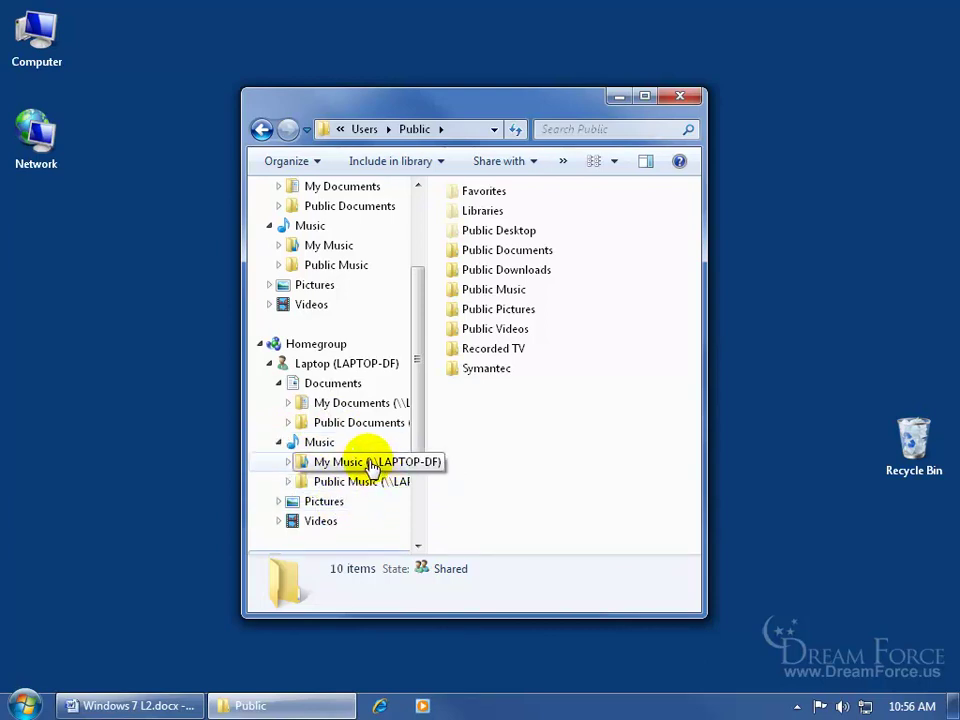
pyautogui.click(348, 427)
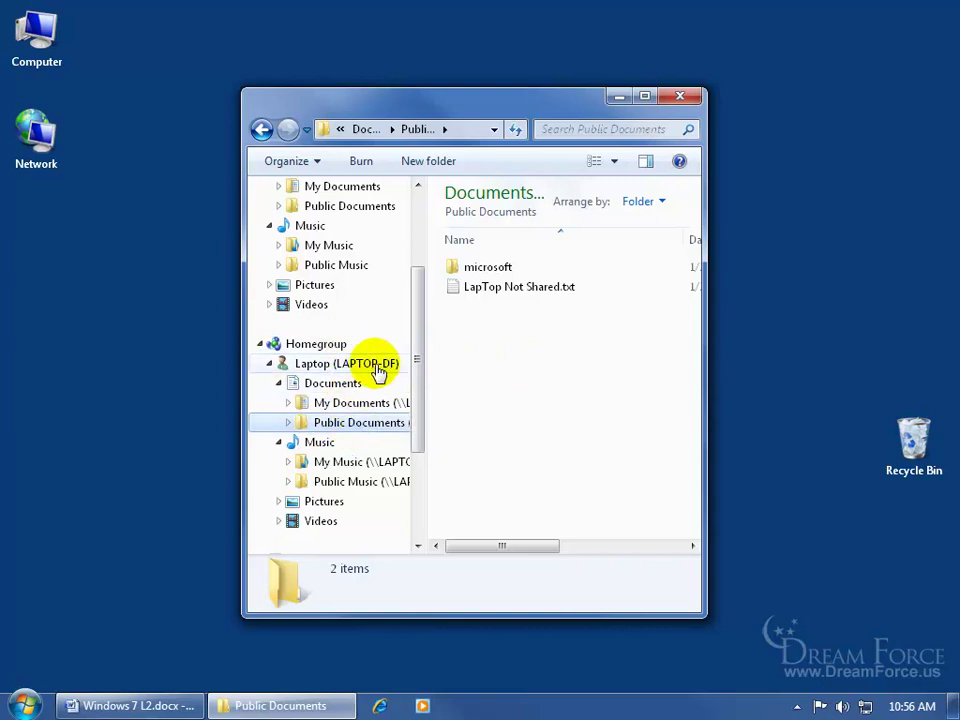
pyautogui.moveTo(419, 440); pyautogui.dragTo(421, 505)
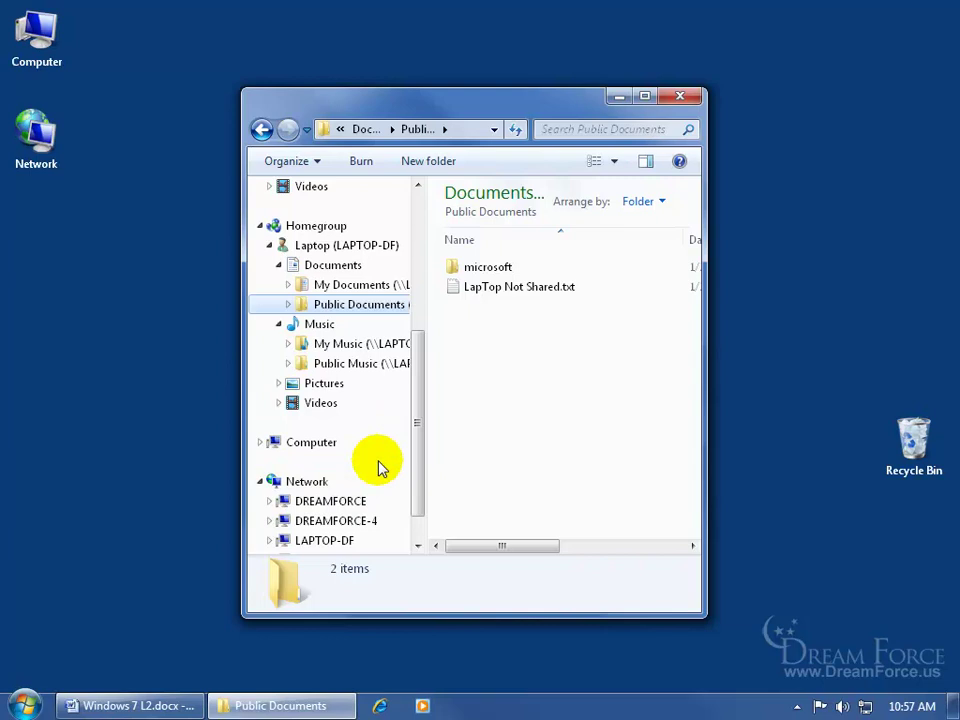
# Step: Close Explorer and open Share with > Specific people for Exercises, viewing users without adding anyone
pyautogui.click(680, 96)
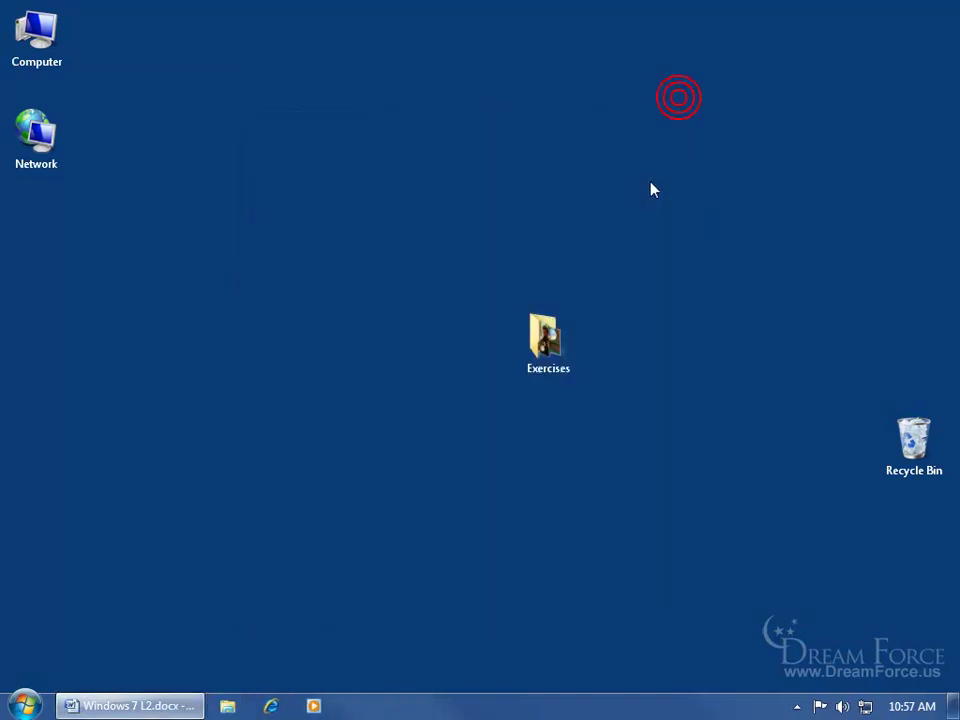
pyautogui.rightClick(541, 345)
pyautogui.moveTo(582, 401)
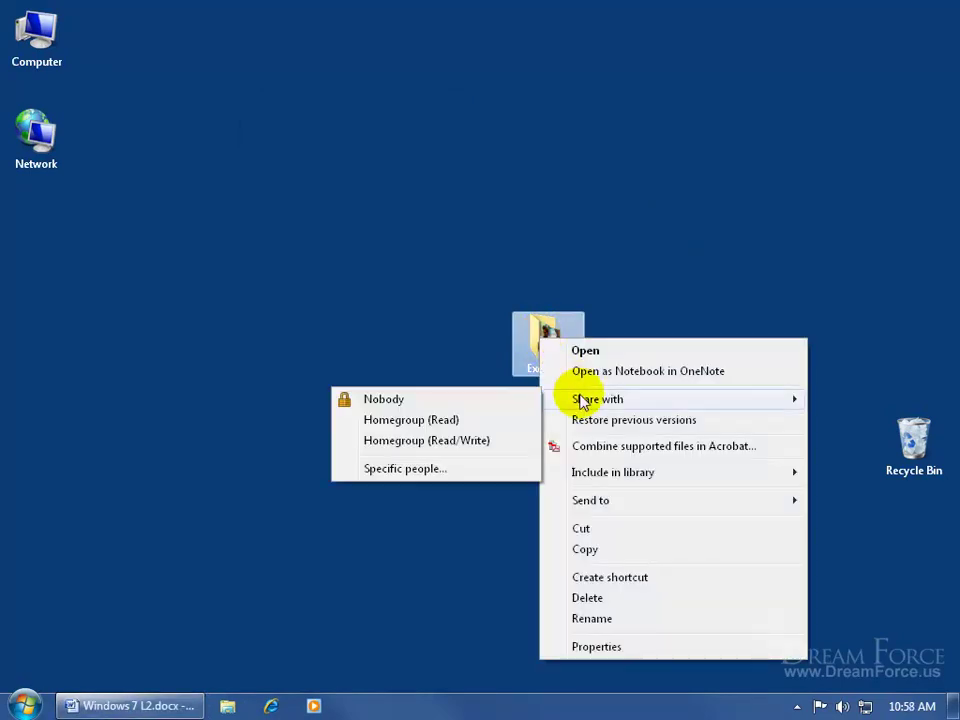
pyautogui.click(432, 474)
pyautogui.click(616, 304)
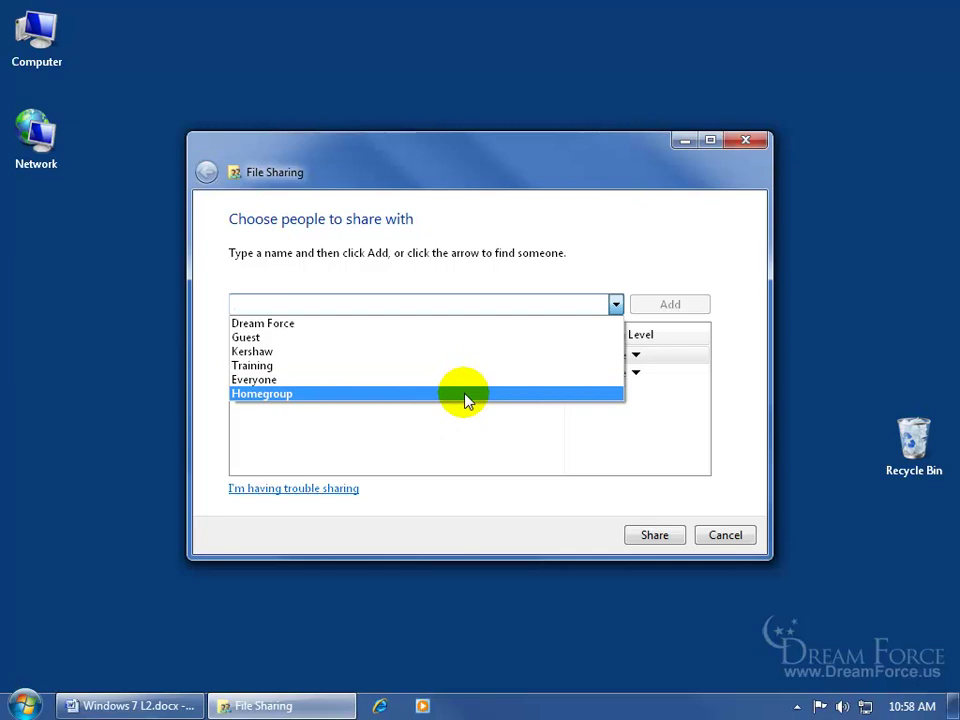
pyautogui.click(720, 535)
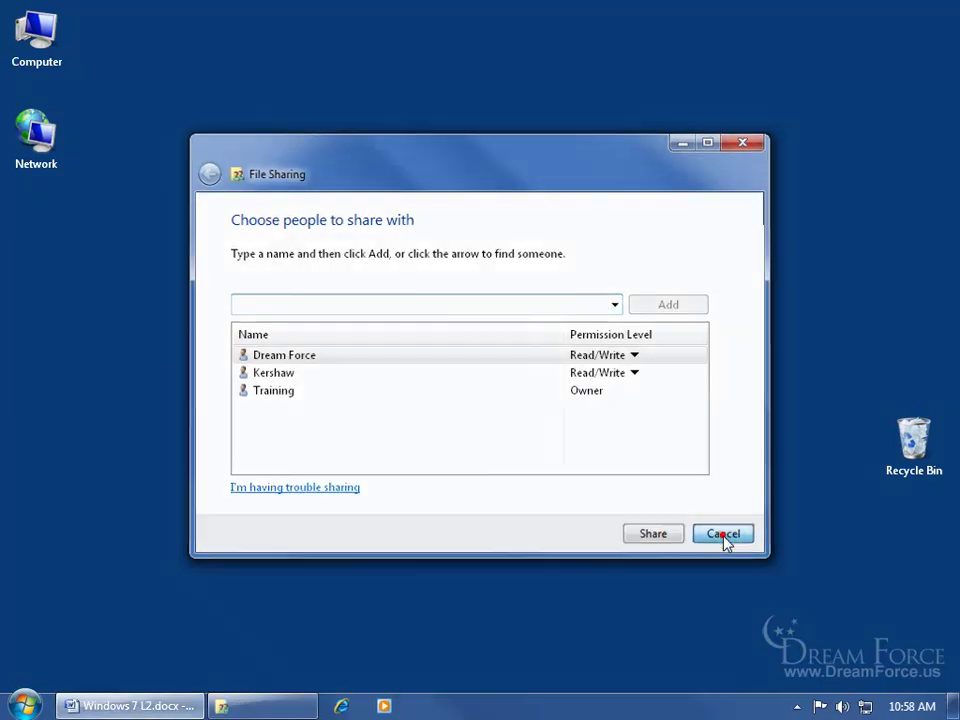